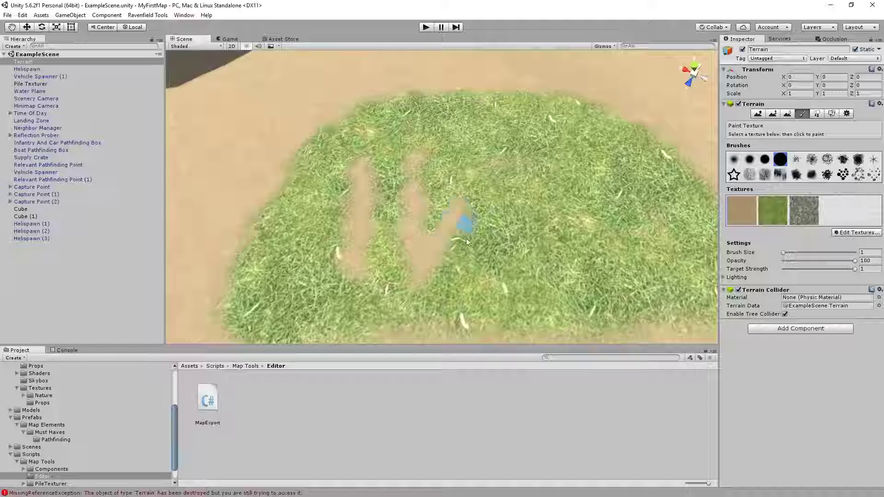
Step: Paint more dirt letter strokes and spots across the grassy patch of the terrain
left_click_drag(466, 239, 474, 280)
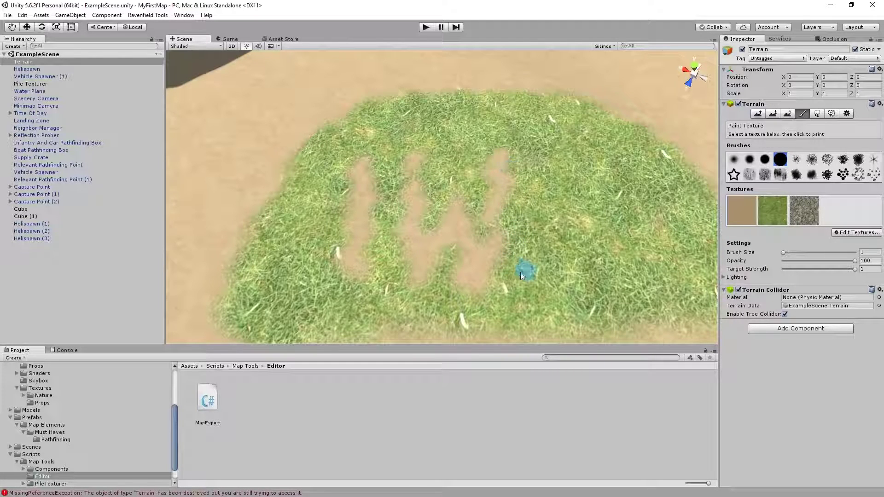
left_click_drag(540, 263, 555, 170)
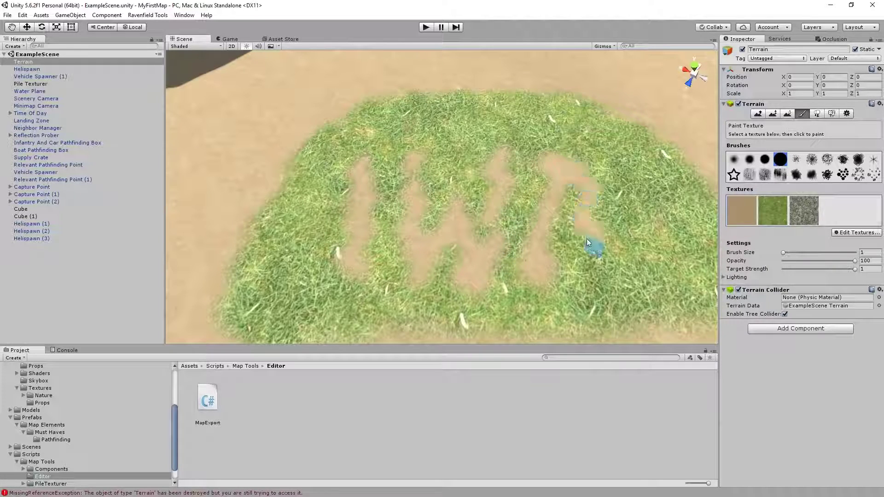
key("d")
mouse_move(597, 233)
right_mouse_down()
mouse_move(588, 223)
mouse_move(579, 235)
right_mouse_up()
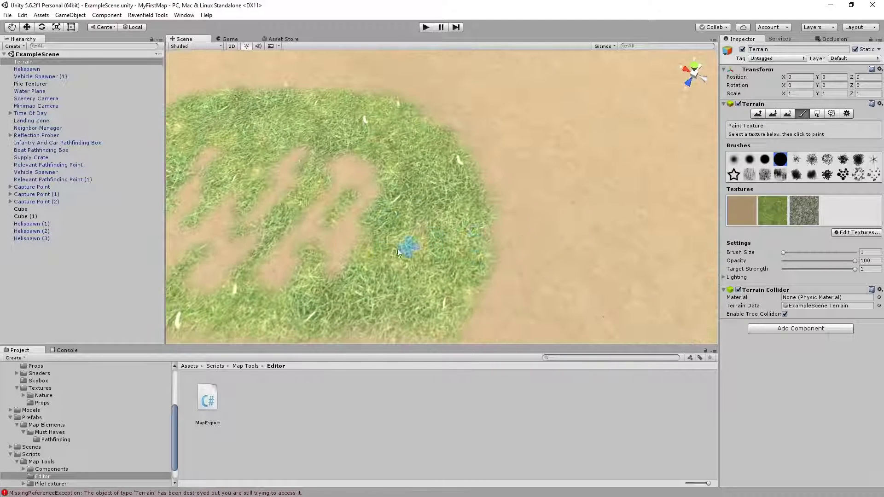
mouse_move(383, 278)
left_mouse_down()
mouse_move(404, 189)
mouse_move(438, 219)
left_mouse_up()
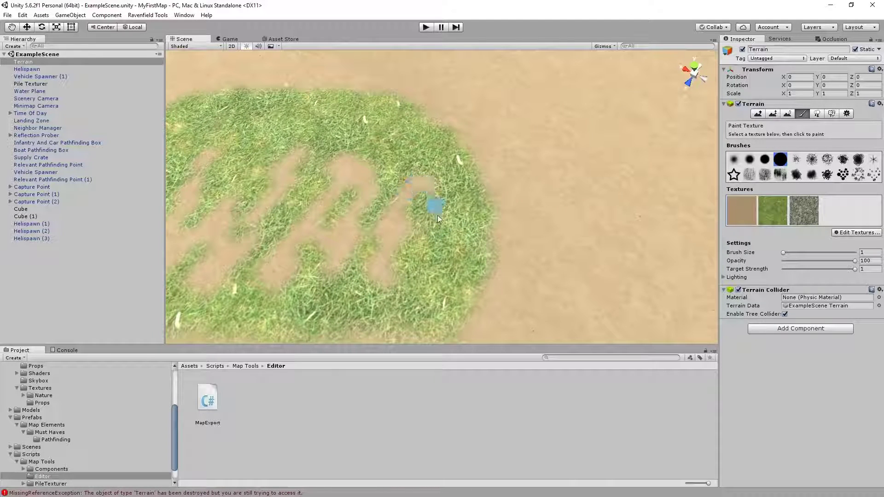
scroll(435, 263, "down", 3)
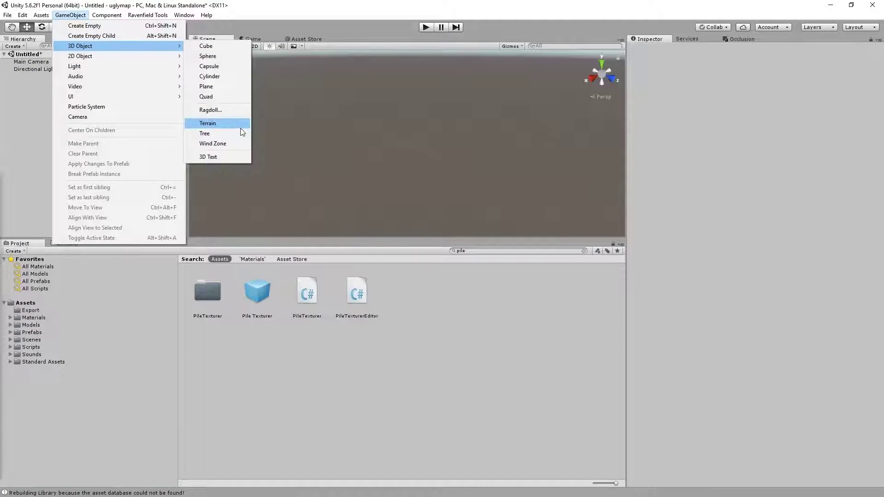
Step: Create the new terrain and add Ice (Basin) as its first albedo texture
left_click(241, 128)
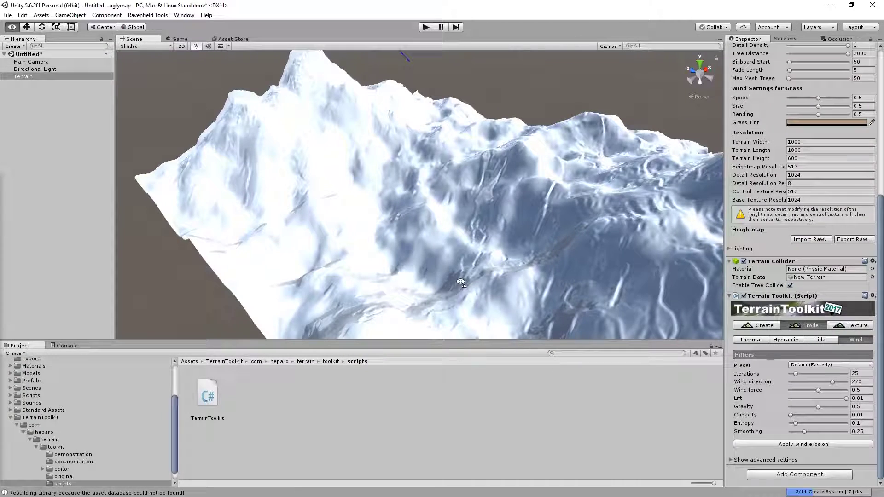
left_click_drag(479, 276, 466, 279, "alt")
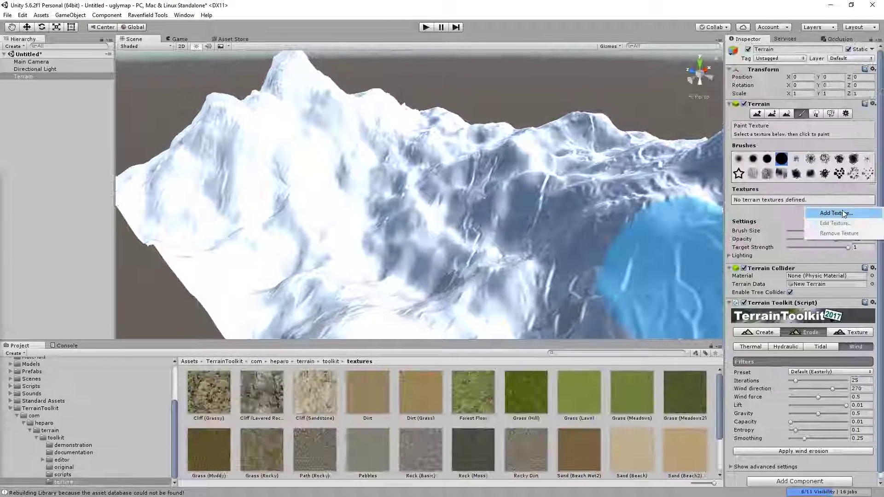
left_click(824, 216)
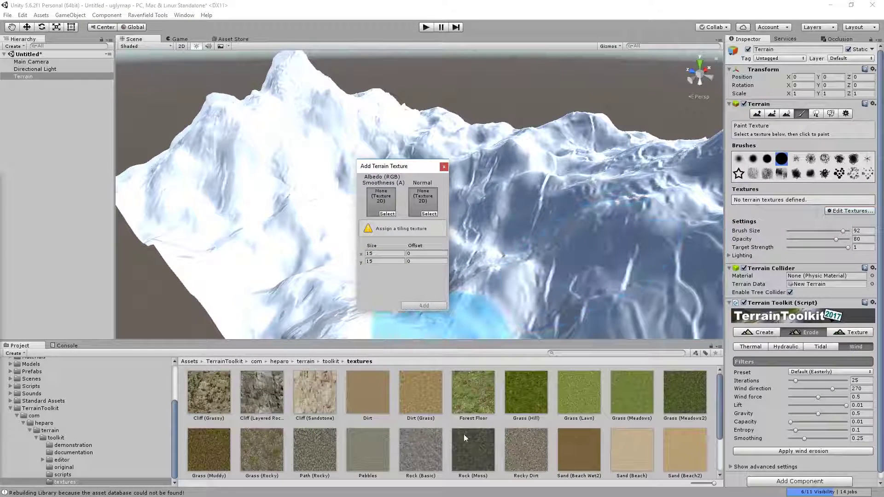
mouse_move(420, 443)
left_mouse_down()
mouse_move(427, 350)
mouse_move(381, 201)
left_mouse_up()
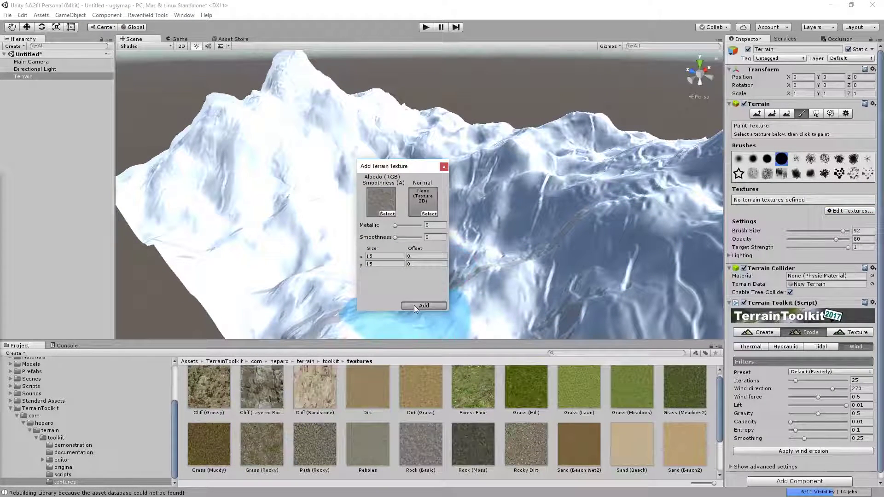
left_click(413, 305)
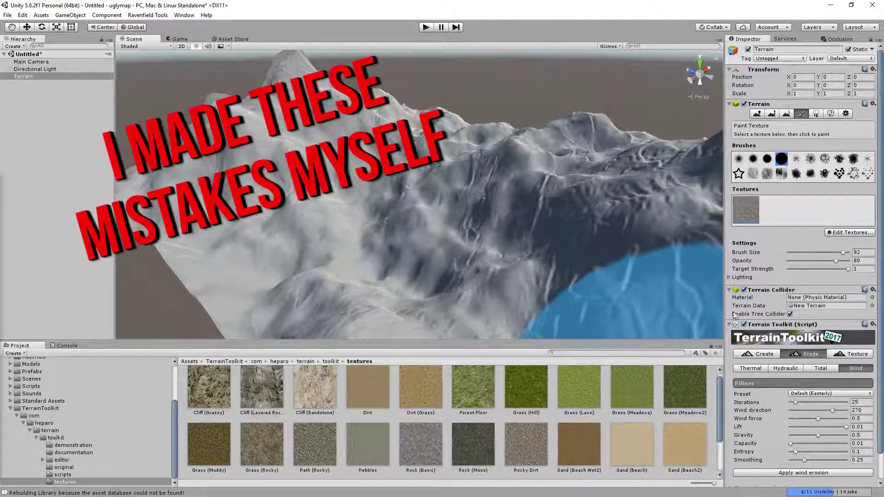
mouse_move(544, 262)
right_mouse_down()
mouse_move(600, 244)
mouse_move(534, 267)
mouse_move(450, 209)
mouse_move(456, 195)
mouse_move(469, 194)
mouse_move(401, 229)
mouse_move(590, 186)
mouse_move(519, 166)
mouse_move(442, 184)
mouse_move(359, 184)
mouse_move(415, 198)
mouse_move(444, 230)
mouse_move(447, 217)
right_mouse_up()
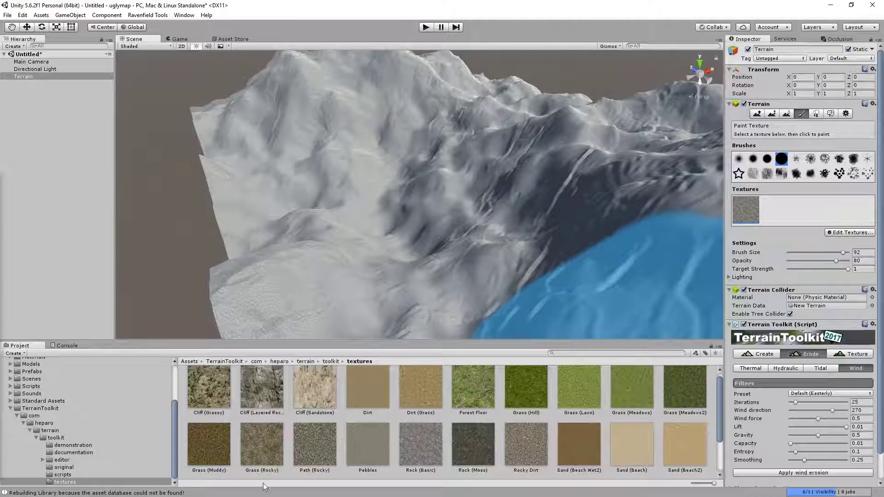
left_click(58, 409)
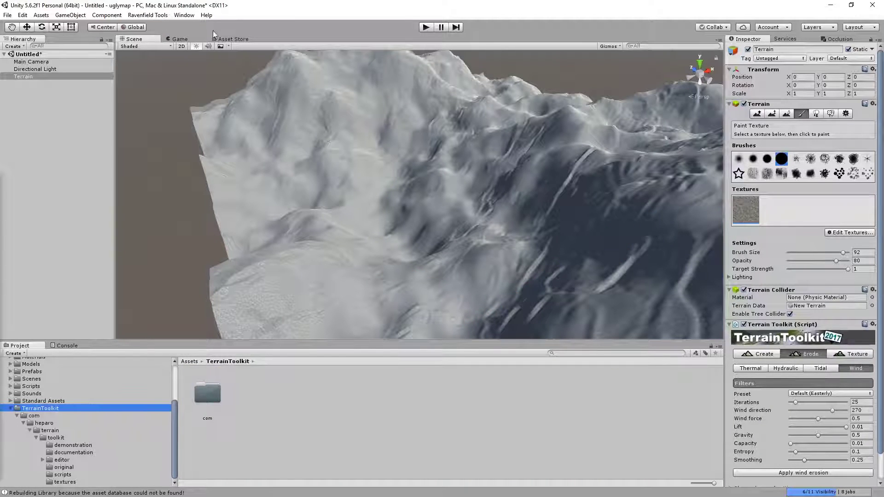
left_click(225, 39)
scroll(285, 138, "up", 20)
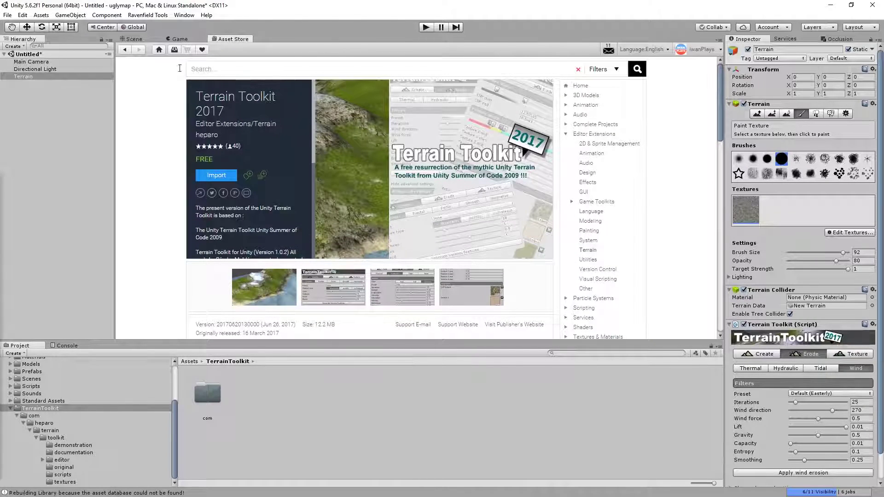
left_click(141, 39)
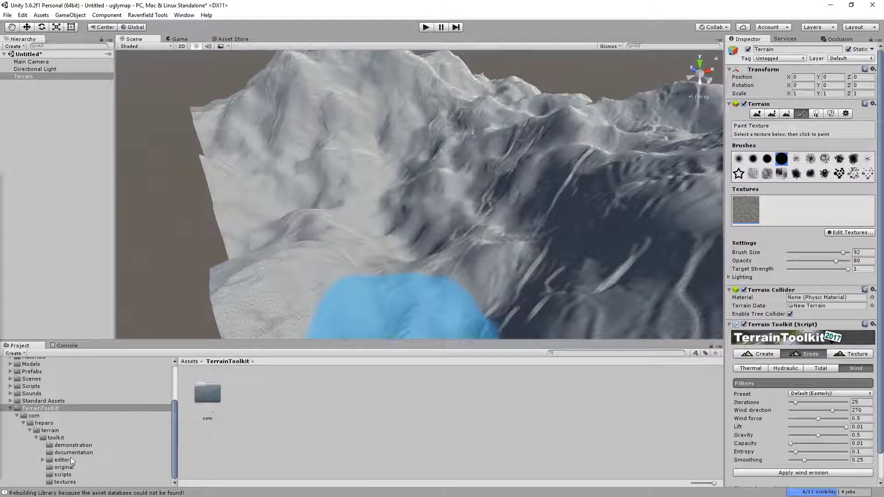
left_click(64, 482)
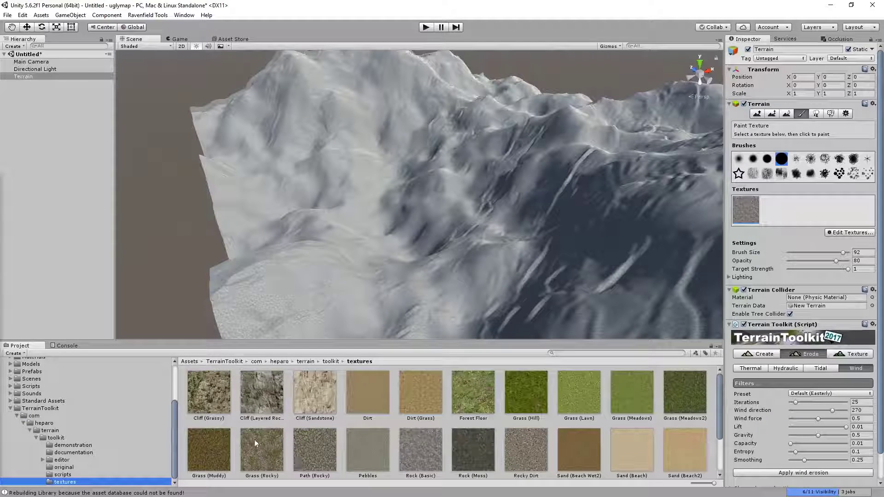
Step: Add Rock (Moss) as a terrain texture and paint it over the terrain's centre
left_click(845, 233)
left_click(845, 235)
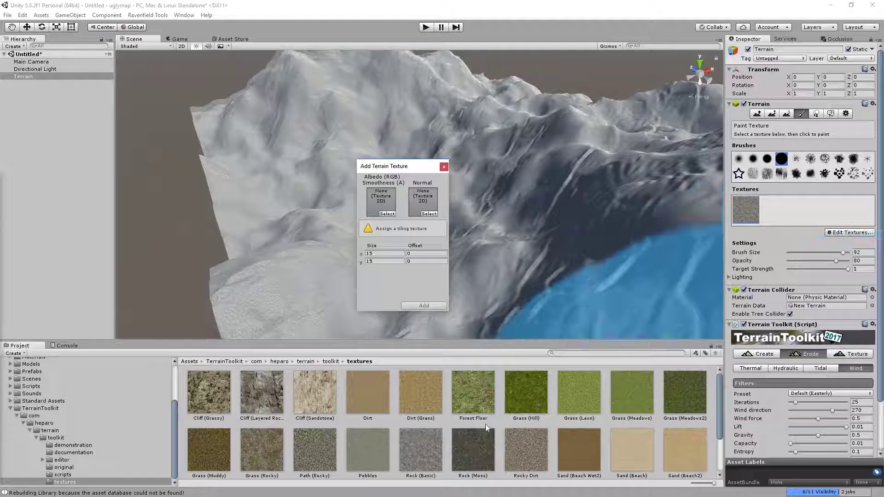
left_click(482, 444)
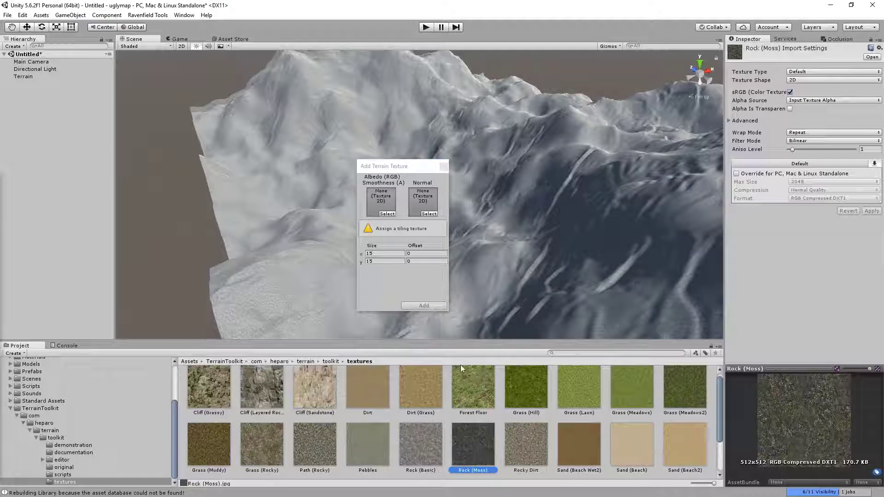
left_click_drag(470, 444, 388, 211)
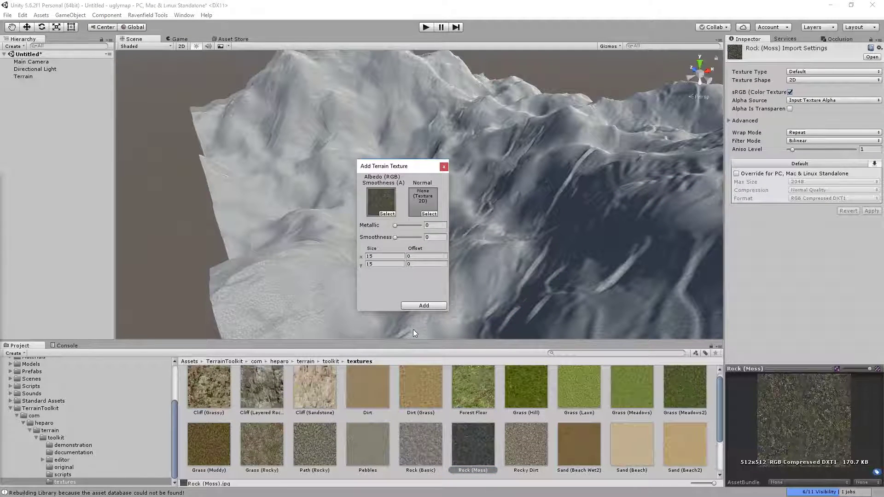
left_click(424, 306)
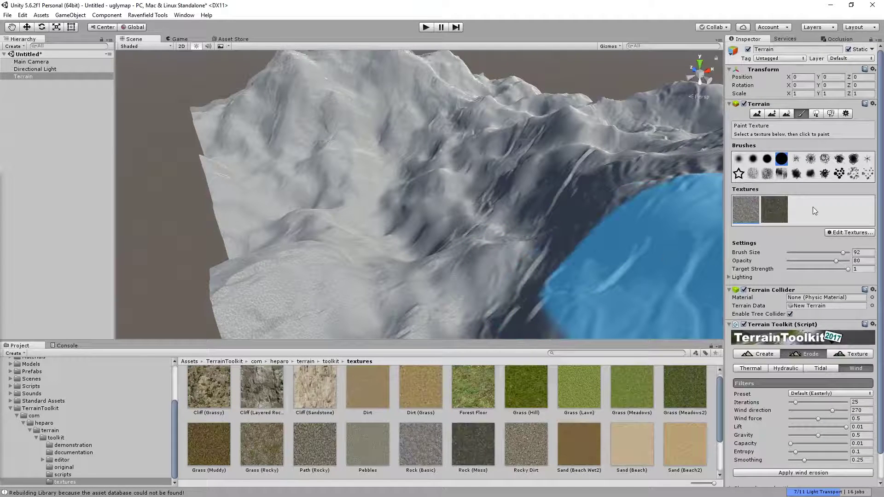
mouse_move(410, 281)
left_mouse_down()
mouse_move(345, 233)
mouse_move(429, 128)
left_mouse_up()
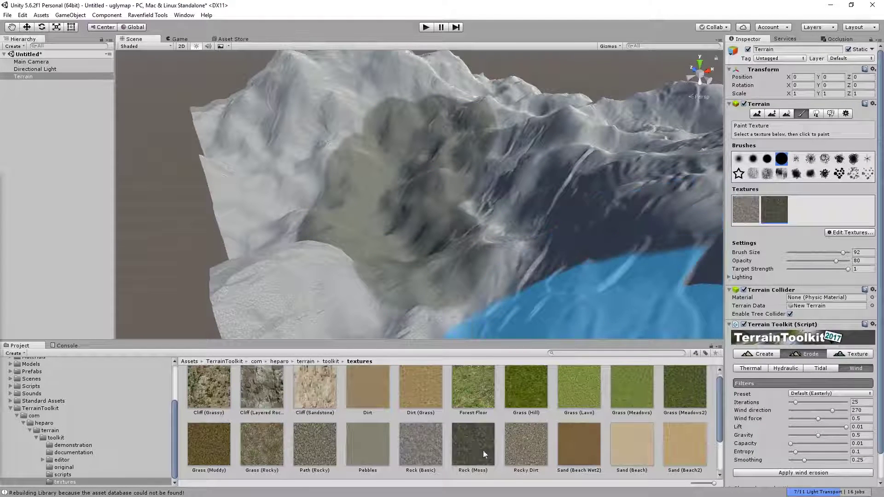
Step: Add Rocky Dirt to the terrain's texture layers as its albedo
left_click(841, 233)
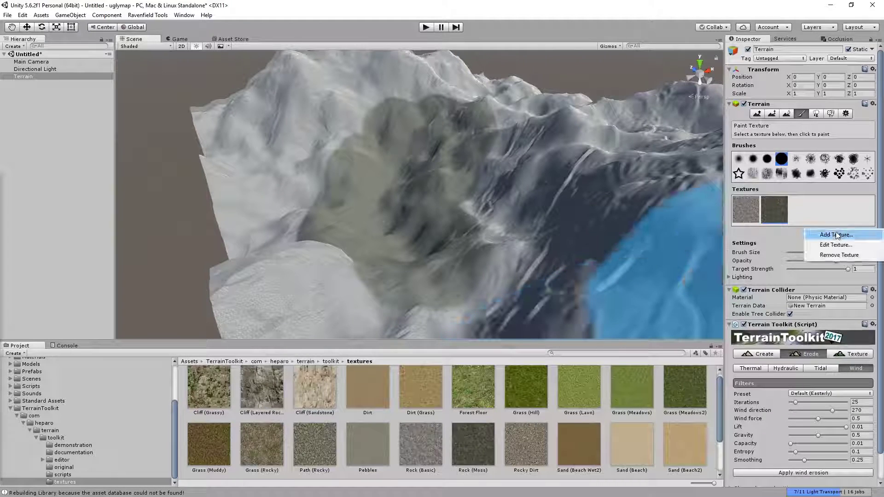
left_click(838, 239)
left_click_drag(535, 456, 379, 211)
left_click(419, 306)
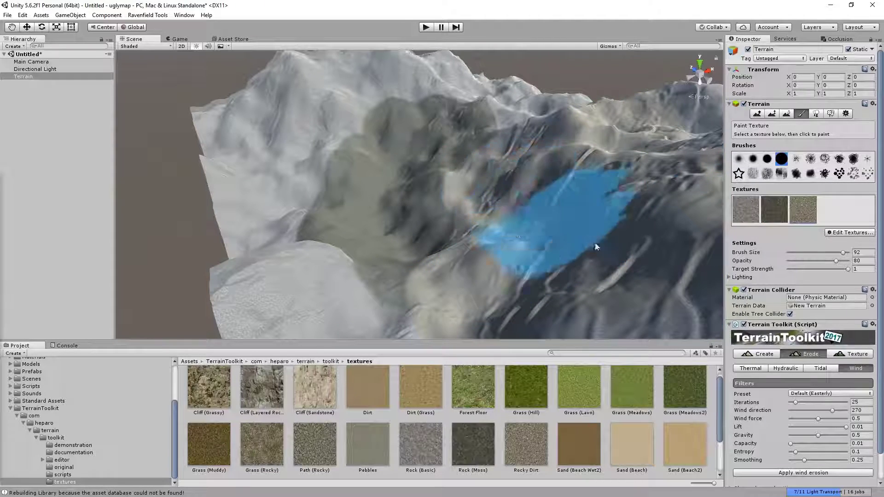
Step: Paint pale Rocky Dirt patches onto the terrain's left slopes
mouse_move(678, 236)
left_mouse_down("alt")
mouse_move(582, 174)
mouse_move(681, 202)
mouse_move(626, 213)
mouse_move(656, 218)
mouse_move(645, 205)
mouse_move(672, 221)
mouse_move(477, 160)
left_mouse_up("alt")
left_click(264, 146)
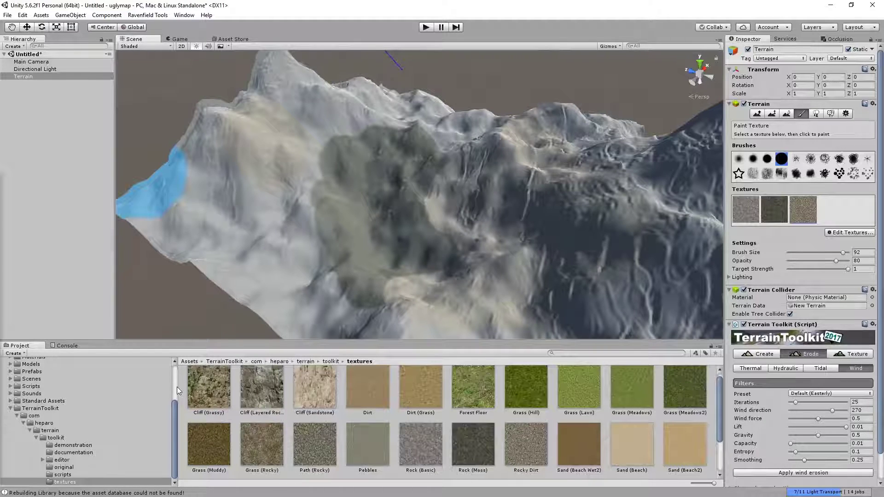
scroll(175, 387, "up", 1)
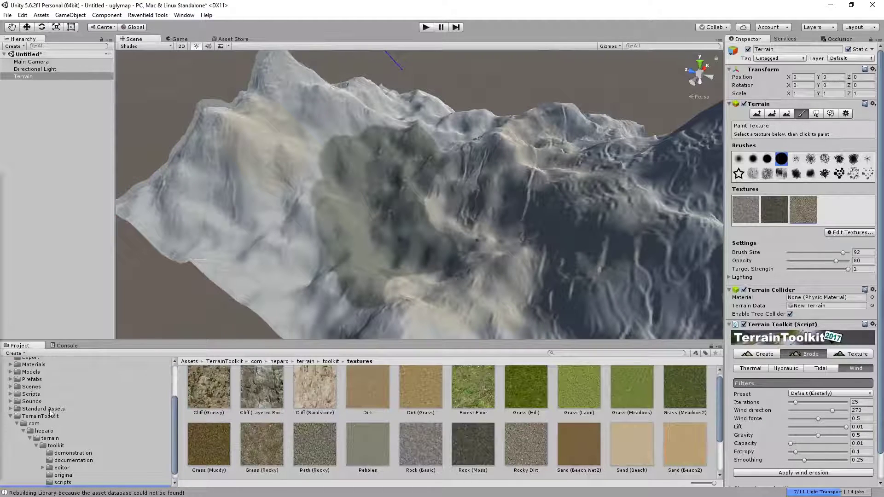
Step: Browse Scripts > Map Tools > PileTexturer, then open the Prefabs > Map Elements folder
left_click(38, 394)
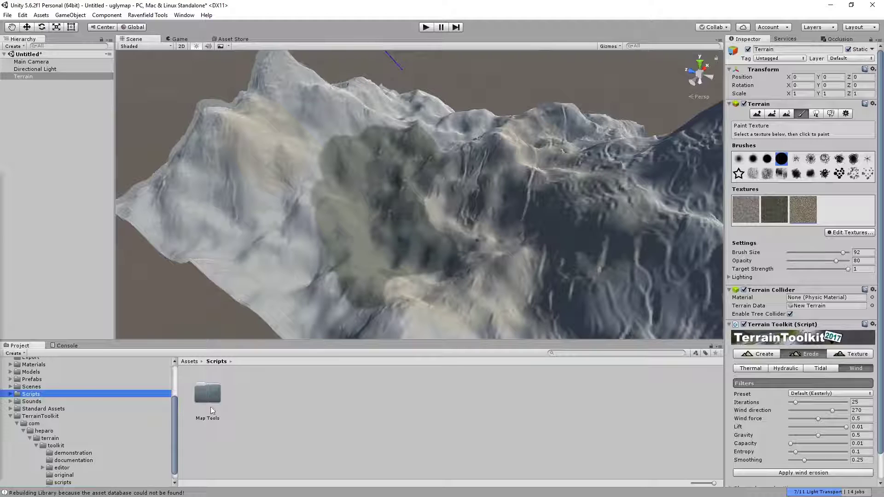
double_click(198, 400)
double_click(356, 397)
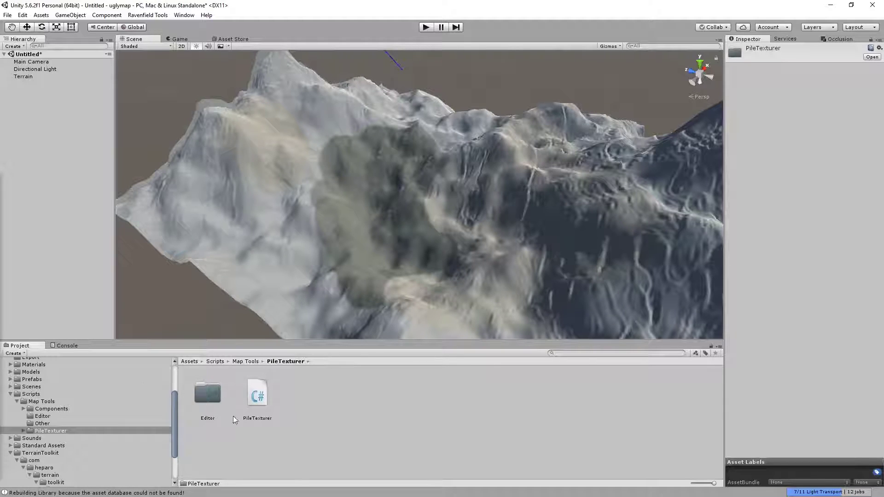
scroll(55, 396, "up", 3)
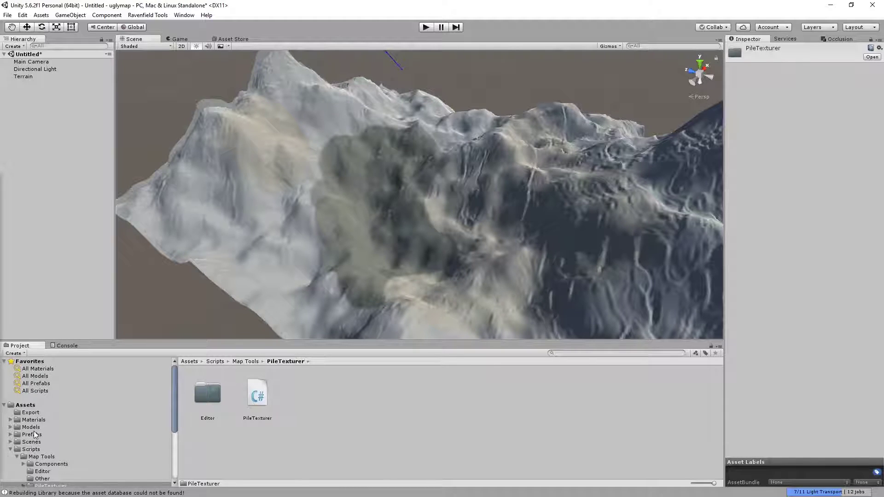
left_click(35, 434)
double_click(207, 401)
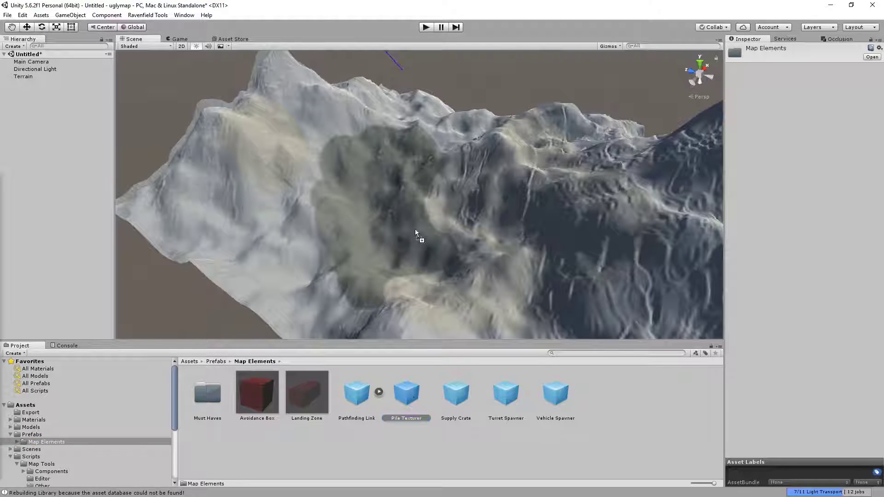
Step: Drop the Pile Texturer prefab over the terrain and apply its textures
left_click_drag(459, 182, 211, 196)
left_click(783, 146)
right_click_drag(211, 196, 237, 201)
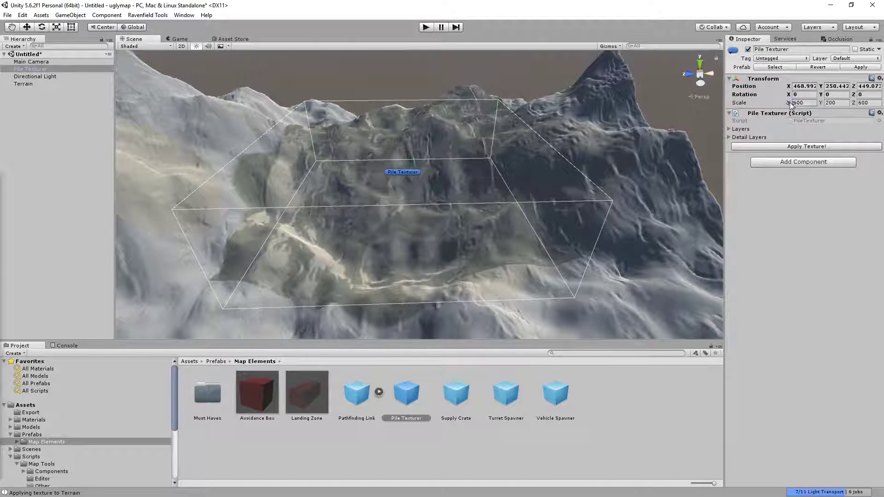
Step: Enlarge the Pile Texturer box to about 1748 × 2946 × 6339 over the terrain
left_click_drag(789, 103, 875, 103)
left_click_drag(854, 102, 74, 288)
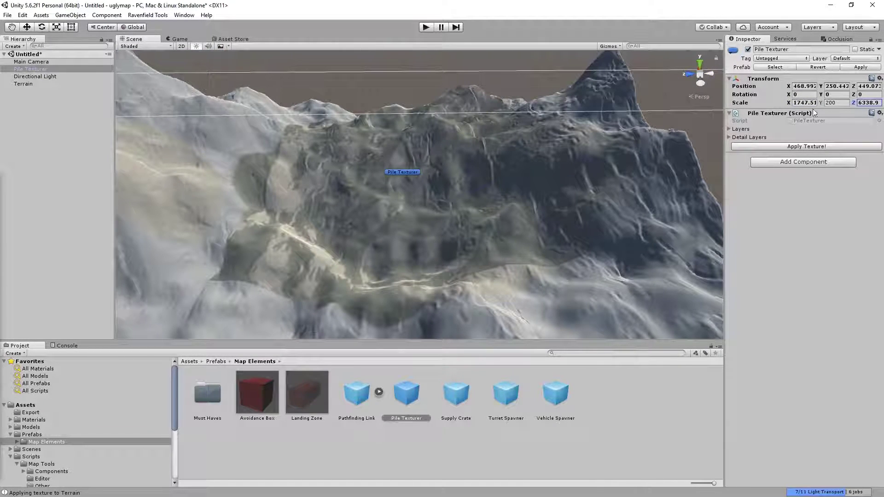
left_click_drag(826, 106, 837, 259)
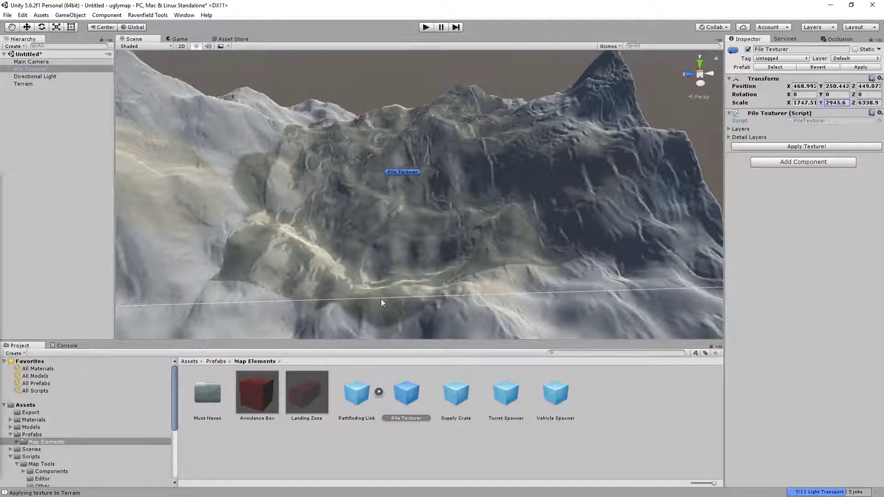
left_click_drag(381, 302, 498, 112, "alt")
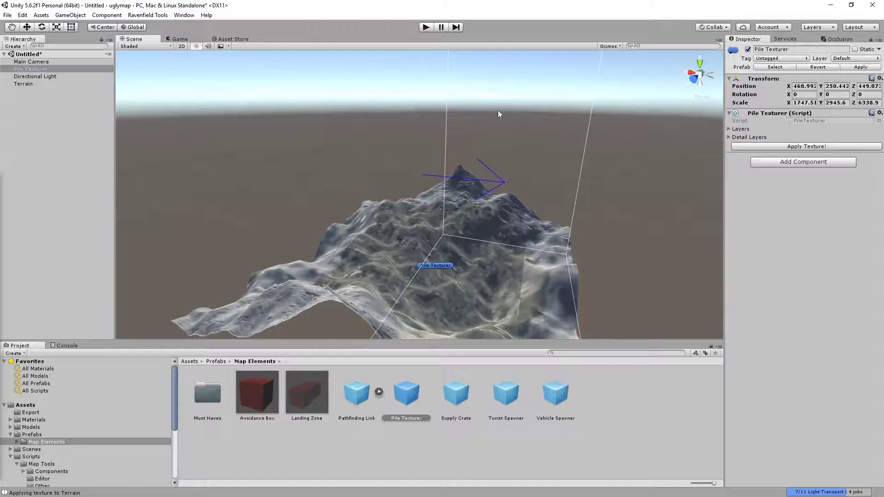
Step: Reapply the Pile Texturer textures, then select the terrain for texture painting
left_click(802, 147)
left_click_drag(567, 176, 532, 247, "alt")
right_click_drag(532, 247, 516, 251)
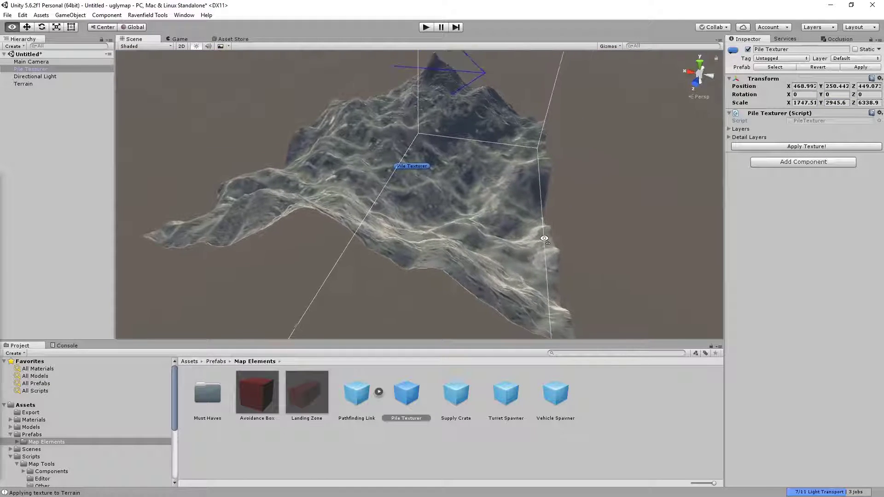
left_click(331, 244)
key("w")
mouse_move(330, 245)
right_mouse_down()
mouse_move(310, 255)
mouse_move(243, 257)
right_mouse_up()
mouse_move(243, 257)
left_mouse_down("alt")
mouse_move(221, 257)
mouse_move(235, 297)
mouse_move(291, 270)
left_mouse_up("alt")
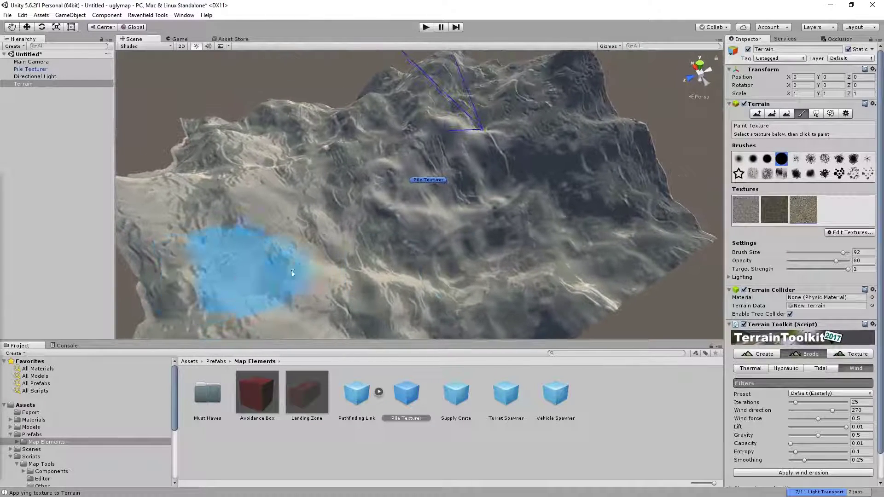
Step: Swap the second terrain texture's albedo to Grass (Hill)
left_click(773, 210)
double_click(773, 212)
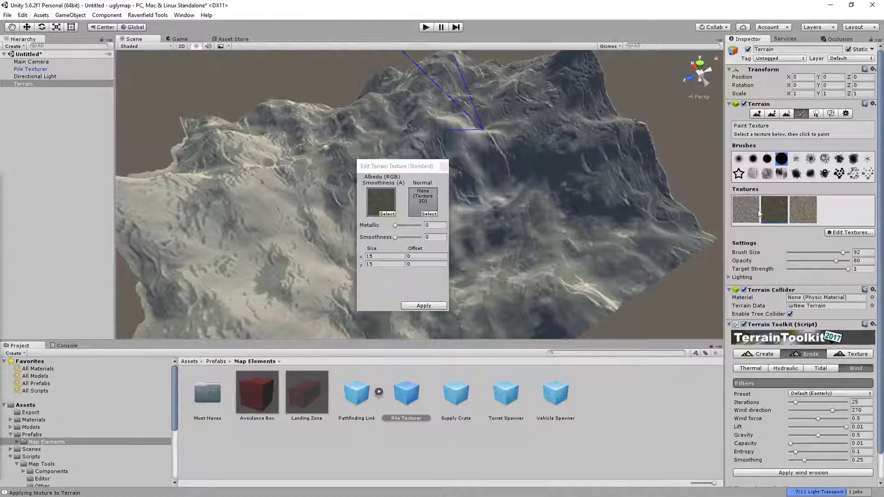
scroll(49, 453, "down", 5)
left_click(64, 482)
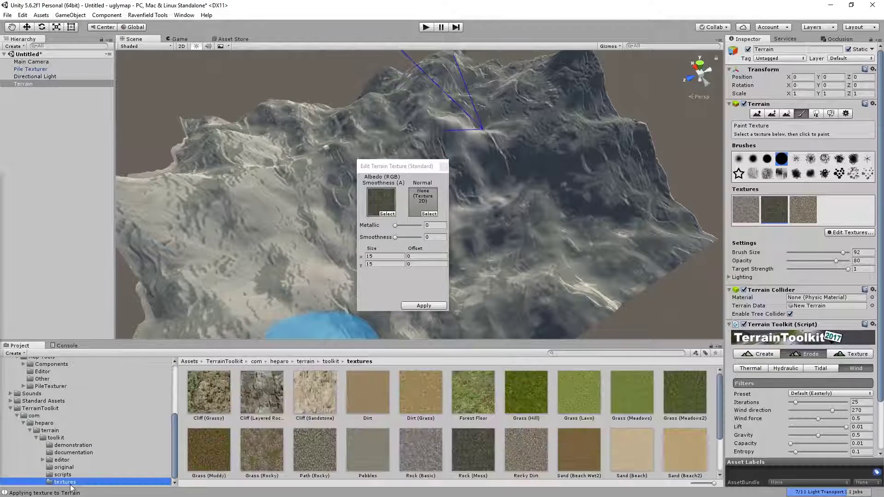
left_click_drag(524, 397, 381, 201)
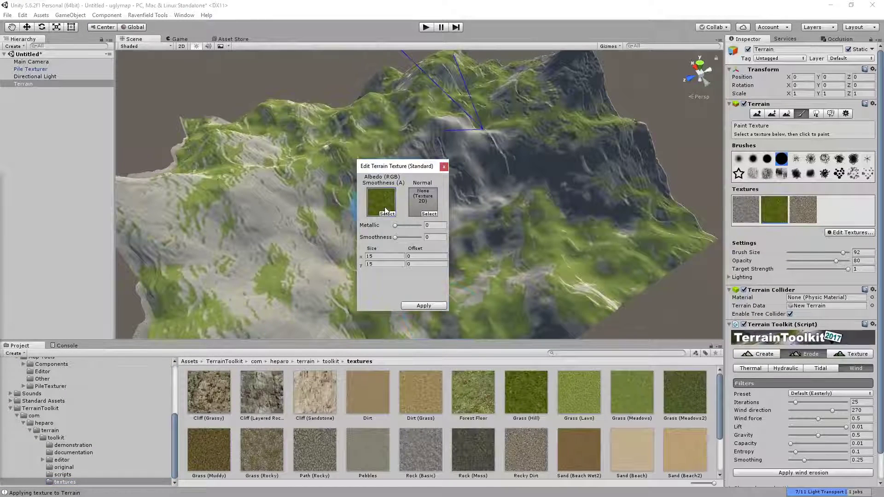
left_click(444, 166)
Step: Swap the third terrain texture's albedo to Sand (Beach)
double_click(802, 209)
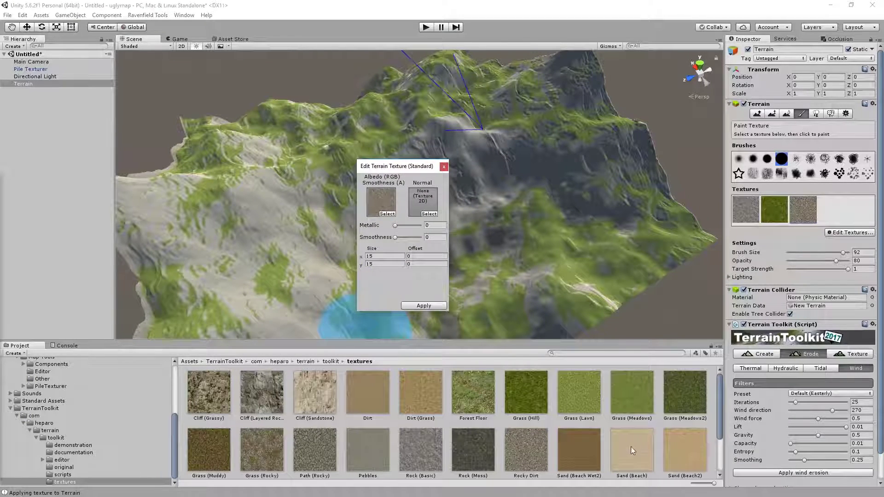
left_click_drag(631, 450, 444, 267)
left_click_drag(383, 198, 384, 202)
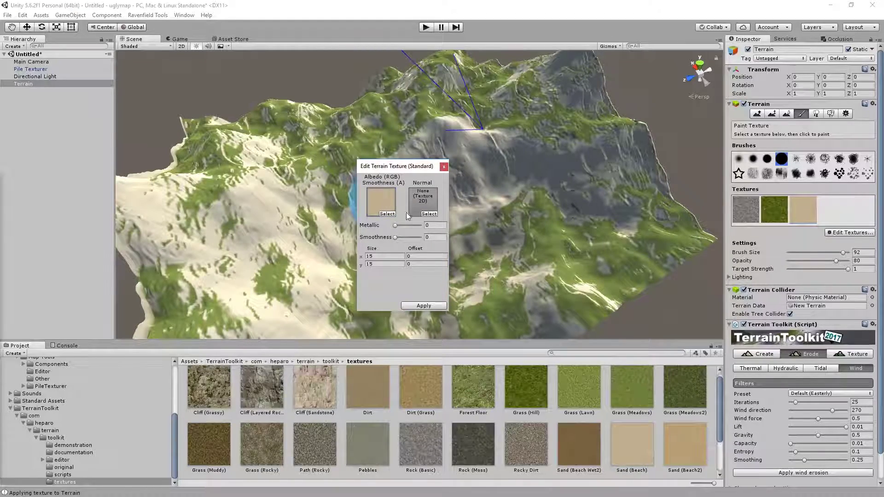
left_click_drag(533, 225, 468, 167, "alt")
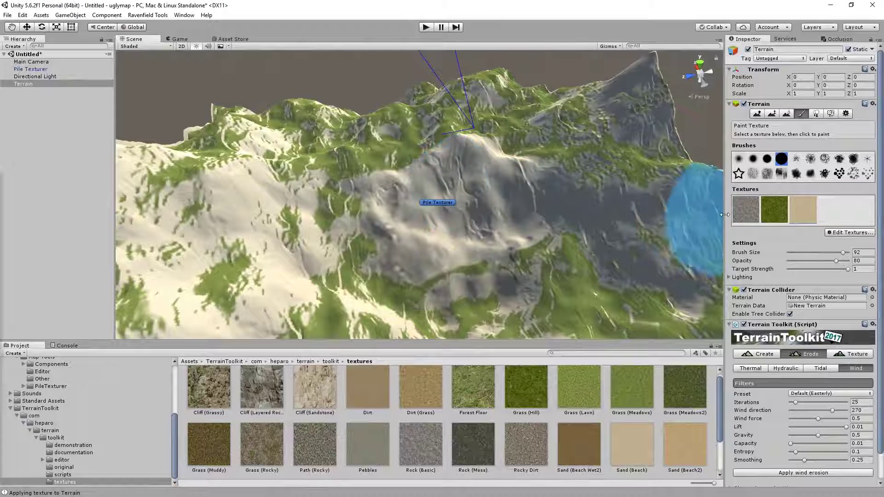
Step: Add Path (Rocky) as a new terrain texture
left_click(838, 232)
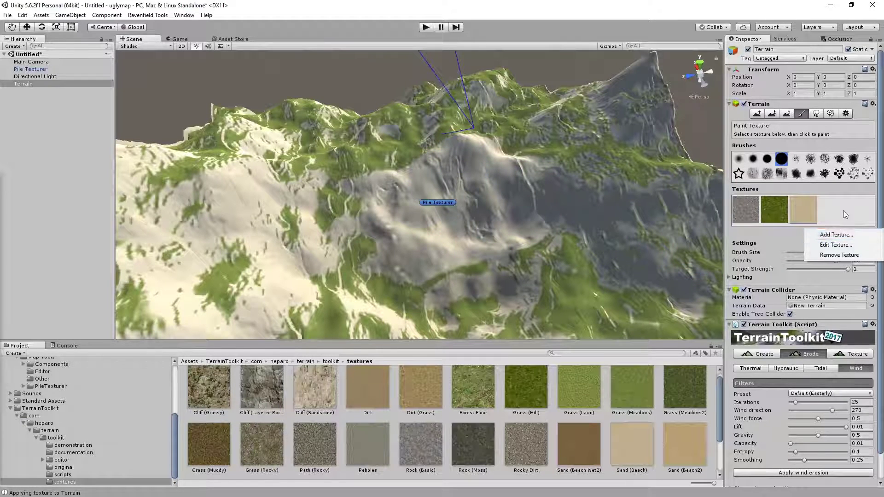
left_click(852, 236)
left_click_drag(314, 446, 381, 202)
left_click(422, 306)
Step: Reapply the Pile Texturer for grass and rock, then deepen the pit in the slope
left_click(40, 71)
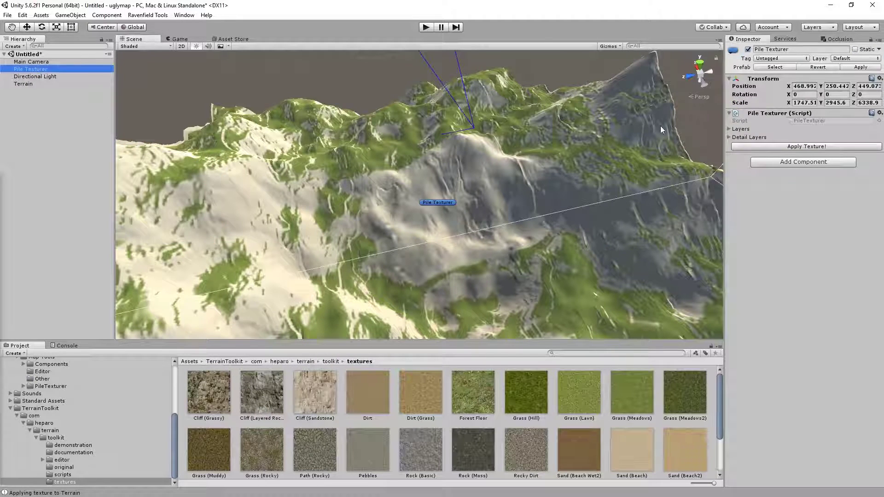
left_click(785, 148)
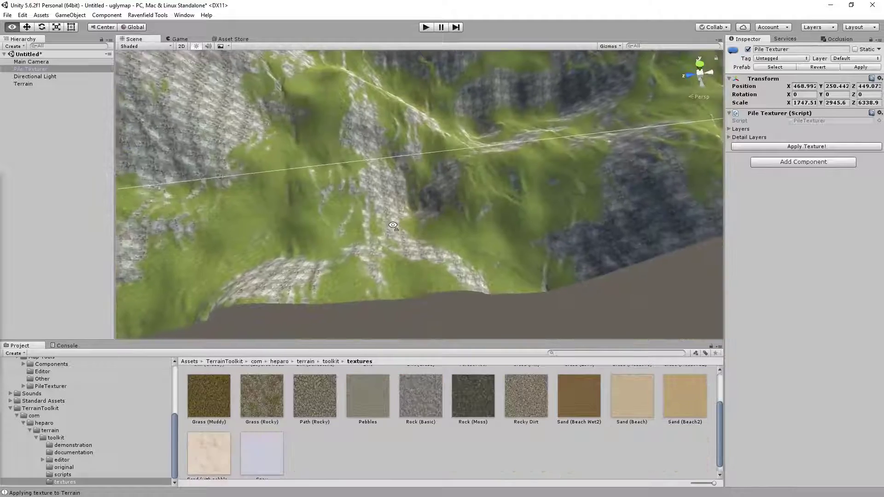
right_click_drag(400, 230, 562, 154)
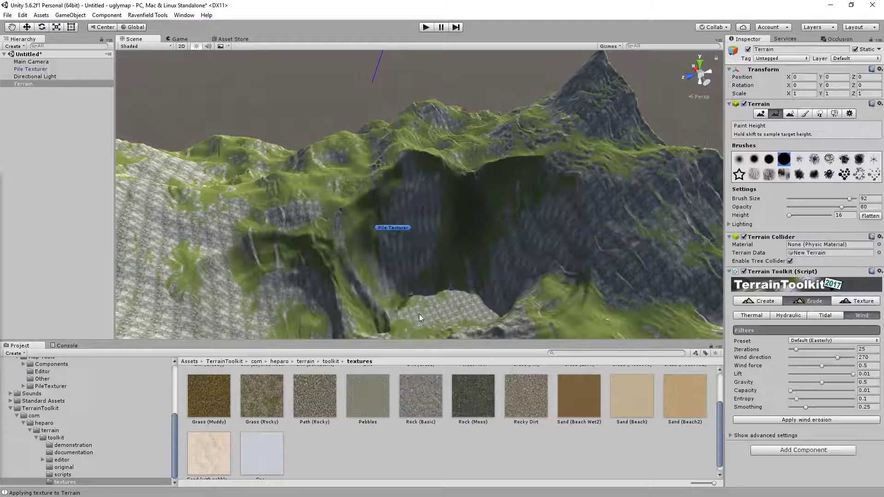
mouse_move(419, 314)
left_mouse_down()
mouse_move(397, 325)
mouse_move(364, 313)
left_mouse_up()
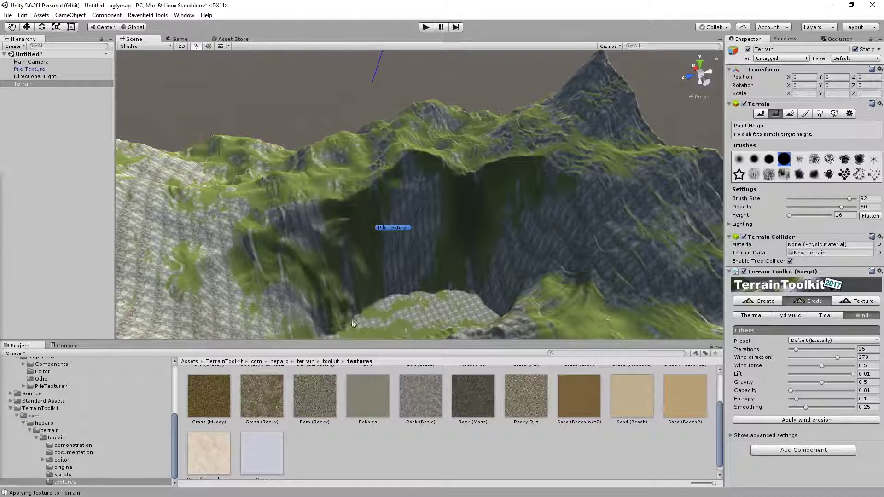
Step: Reapply the Pile Texturer so the pit gets a sandy floor, then select the terrain
left_click(53, 69)
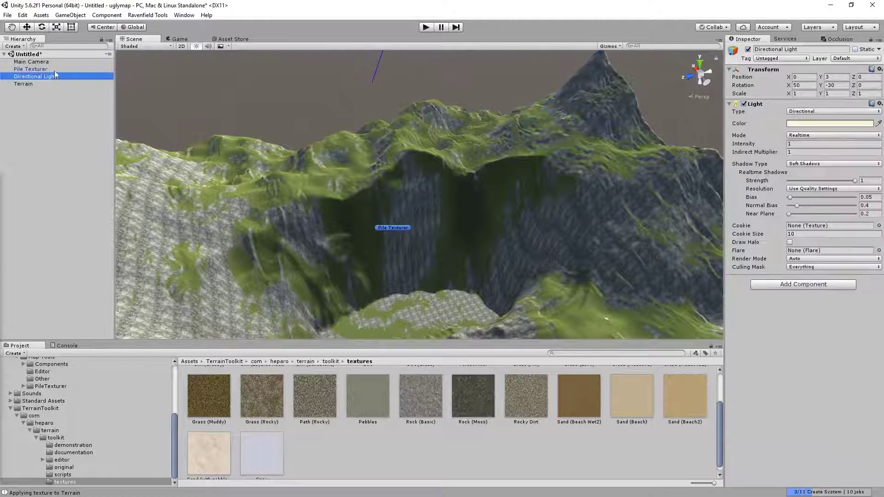
left_click(757, 146)
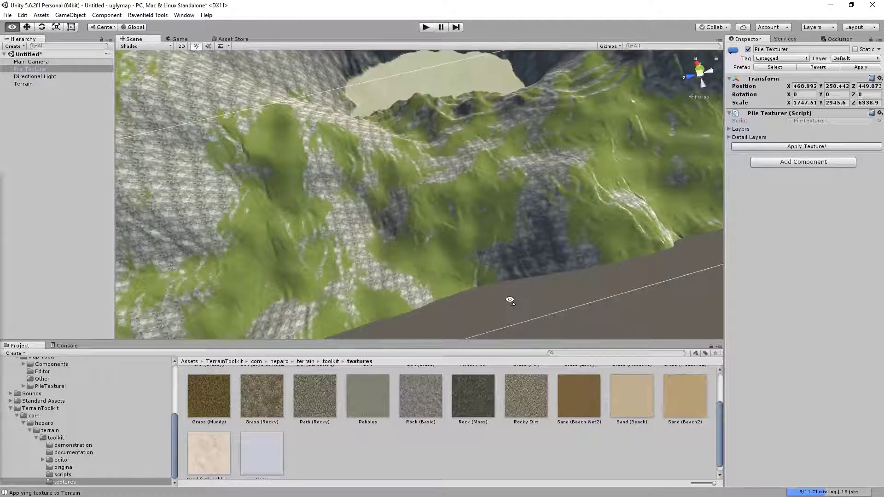
right_click_drag(510, 298, 540, 220)
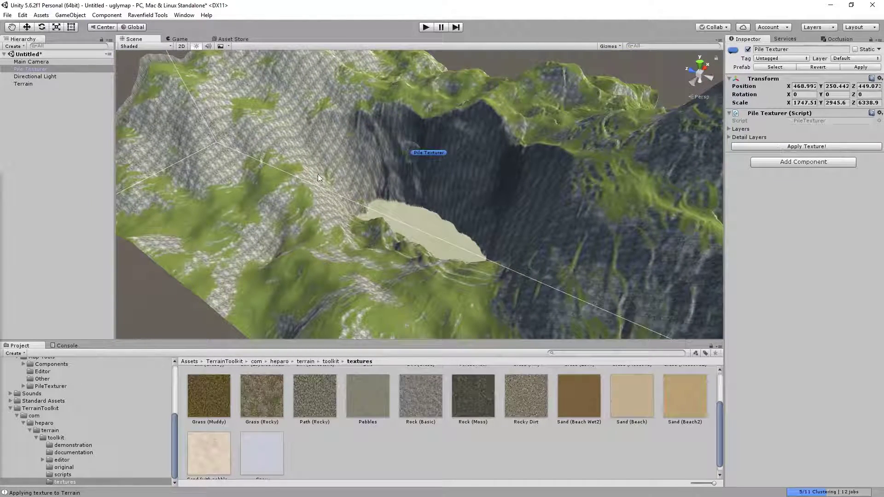
left_click(226, 177)
Step: Try Pebbles, Rock (Basic) and Rock (Moss) as the rock layer's albedo, keeping Rock (Basic)
left_click(805, 114)
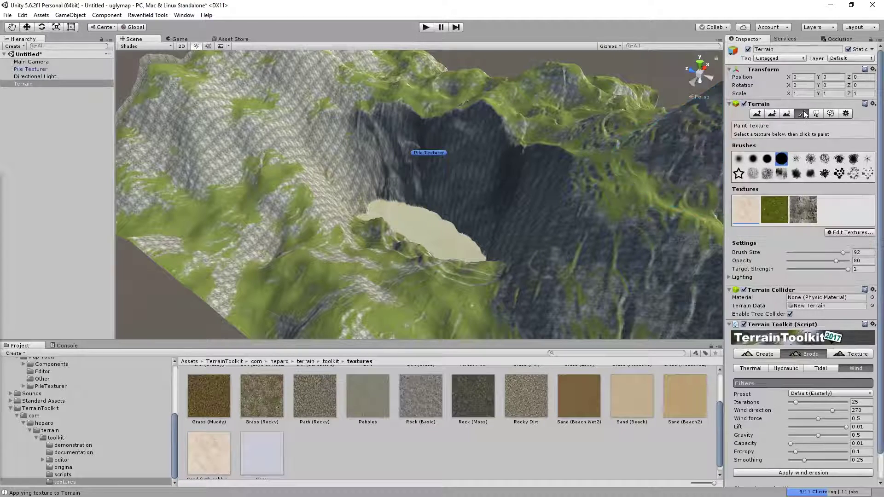
double_click(800, 212)
left_click_drag(246, 394, 370, 210)
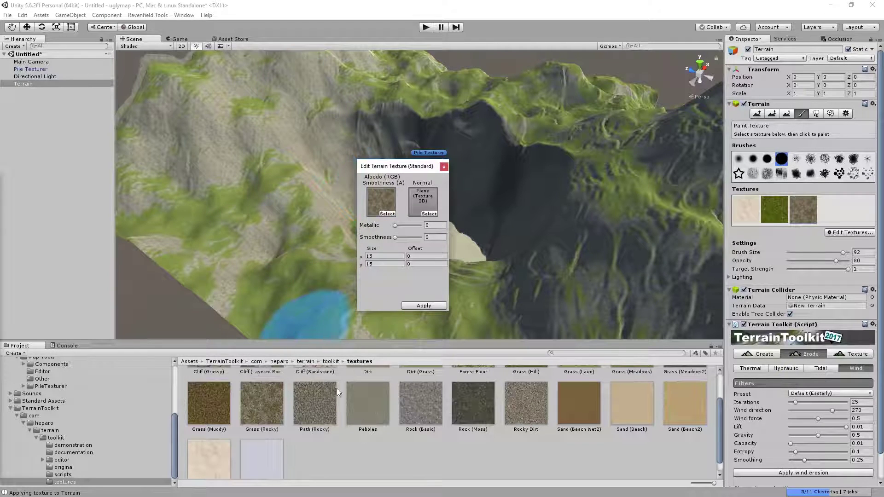
left_click_drag(368, 402, 372, 212)
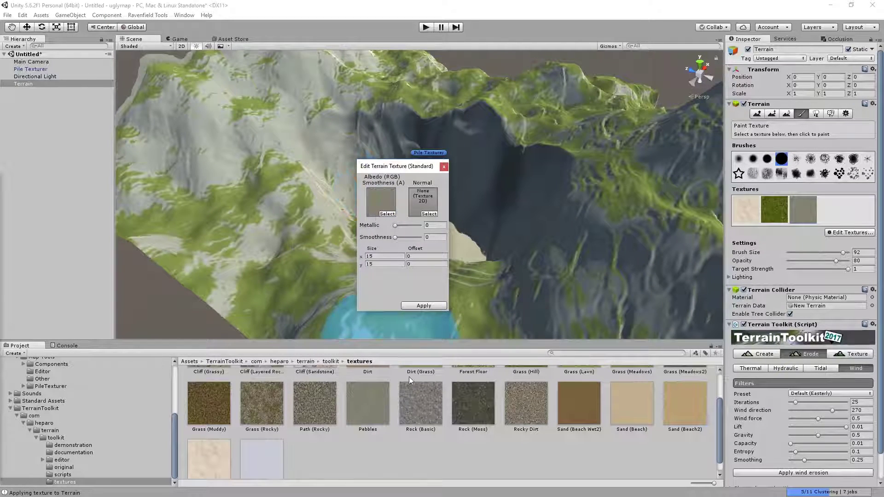
left_click_drag(419, 412, 376, 200)
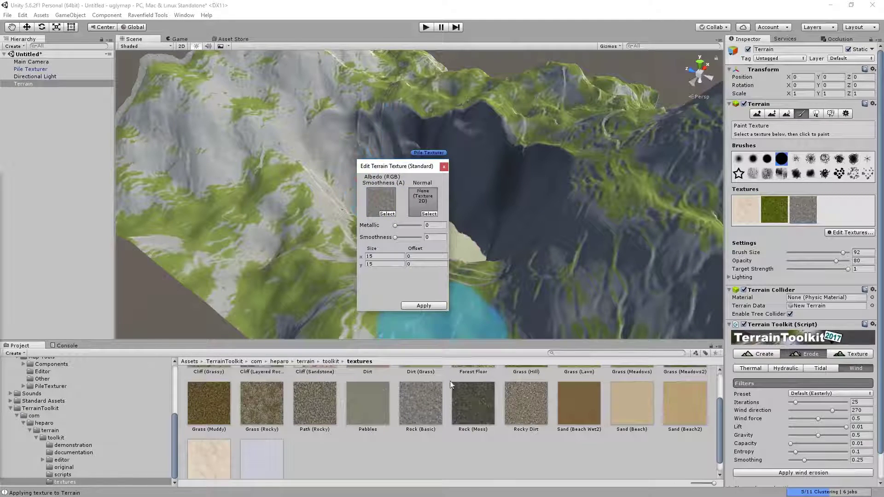
left_click_drag(462, 399, 383, 203)
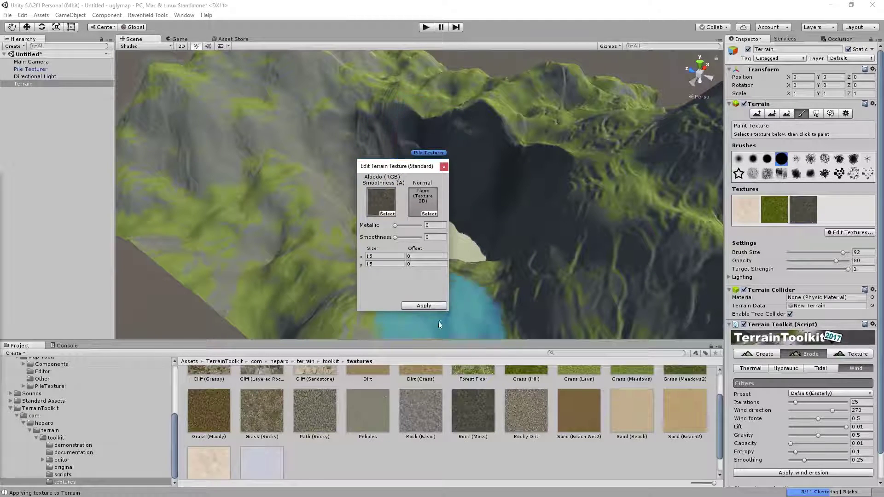
left_click_drag(432, 407, 381, 202)
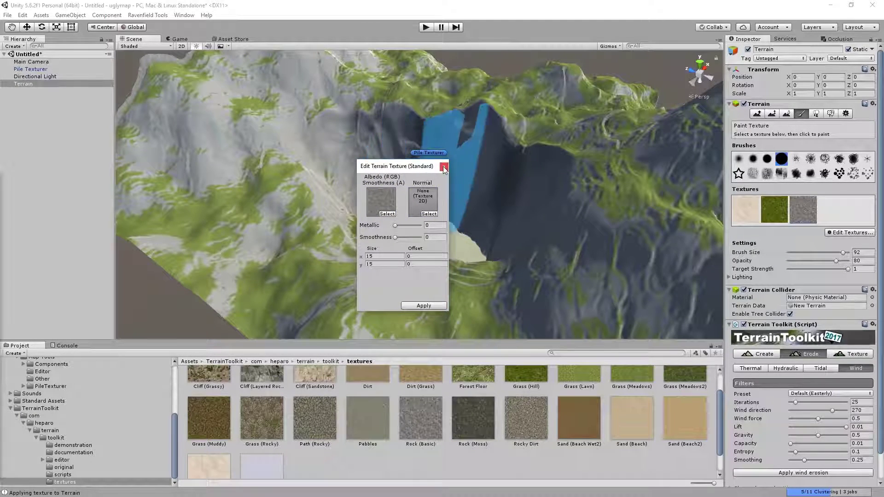
Step: Close the texture settings and fly around to inspect the painted terrain
left_click(444, 167)
key("w")
right_click_drag(475, 205, 379, 193)
mouse_move(380, 194)
left_mouse_down("alt")
mouse_move(414, 195)
mouse_move(433, 184)
mouse_move(368, 184)
left_mouse_up("alt")
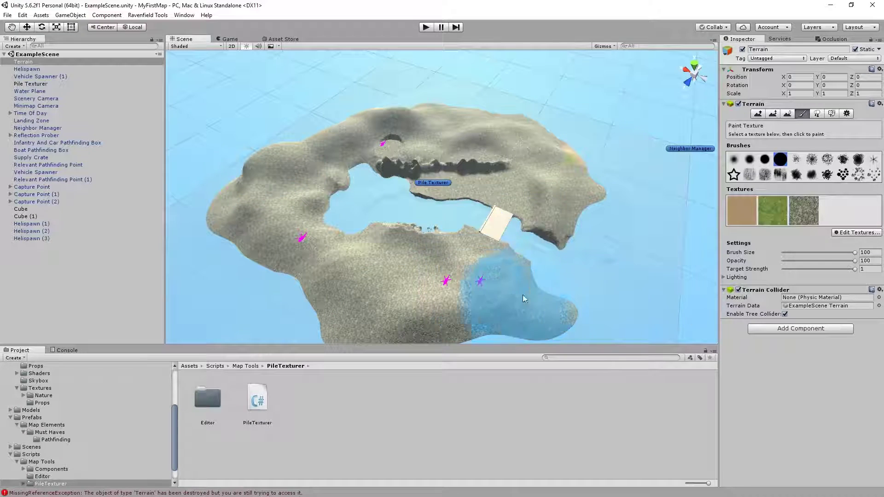
Step: Apply the island's Pile Texturer to texture the terrain, then fly toward the bridge
left_click(23, 84)
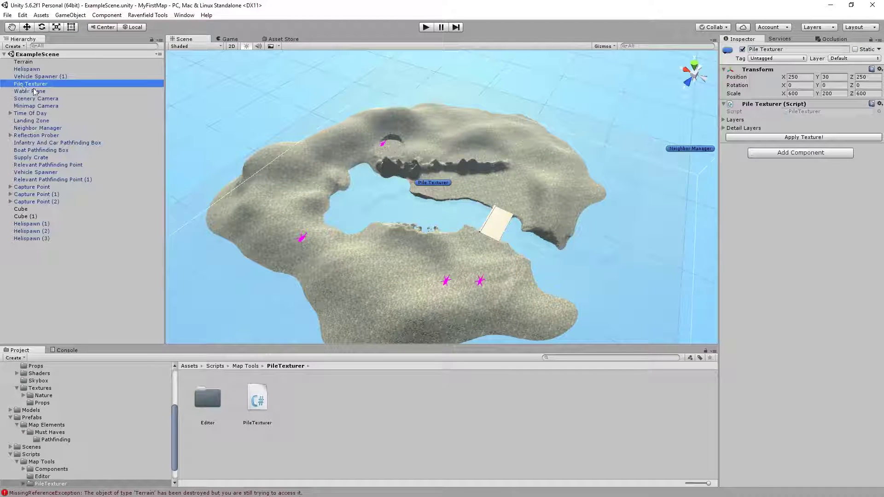
left_click(783, 137)
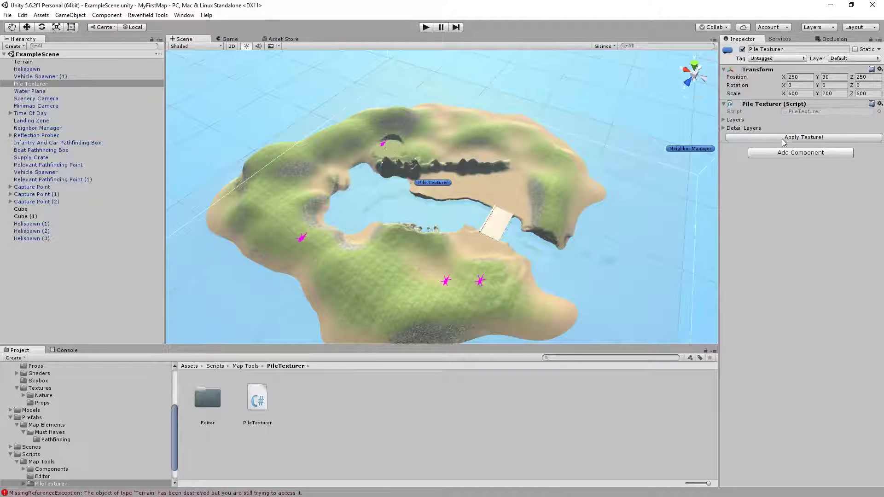
key("w")
mouse_move(550, 210)
right_mouse_down()
mouse_move(556, 233)
mouse_move(548, 218)
right_mouse_up()
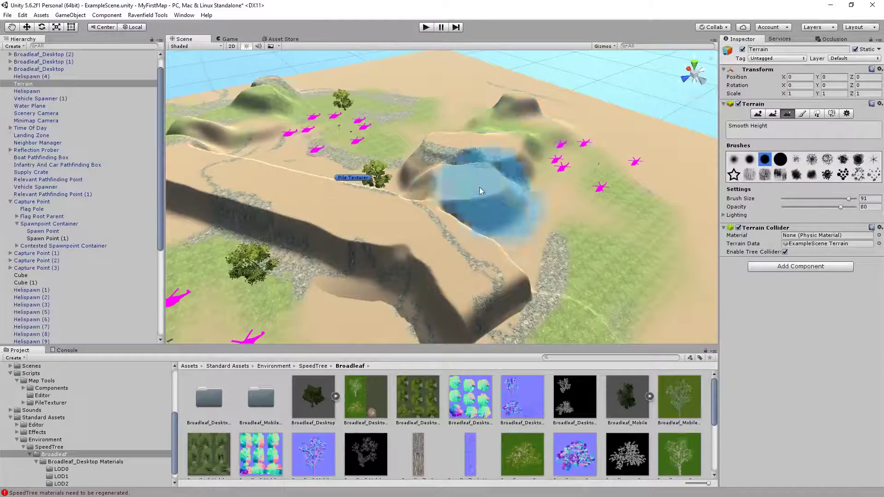
scroll(479, 187, "up", 3)
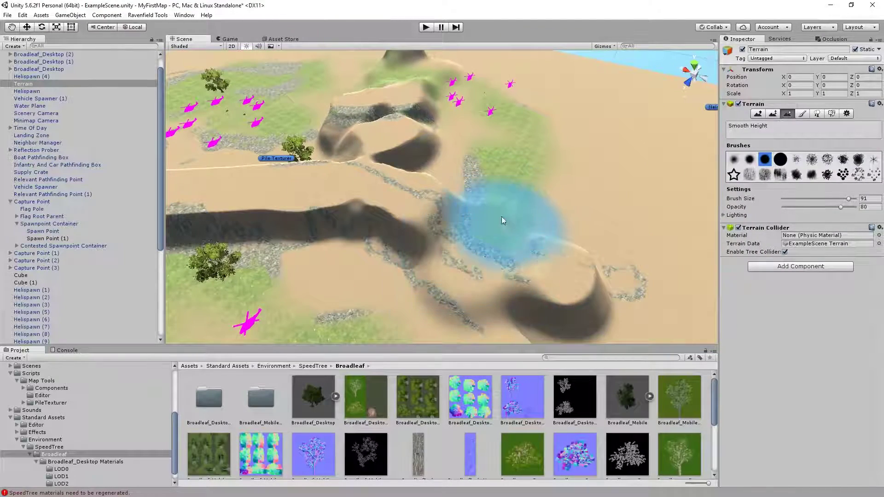
Step: View the other side of the map, then reapply the Pile Texturer to the island
right_click_drag(502, 217, 333, 191)
scroll(61, 77, "up", 1)
left_click(42, 68)
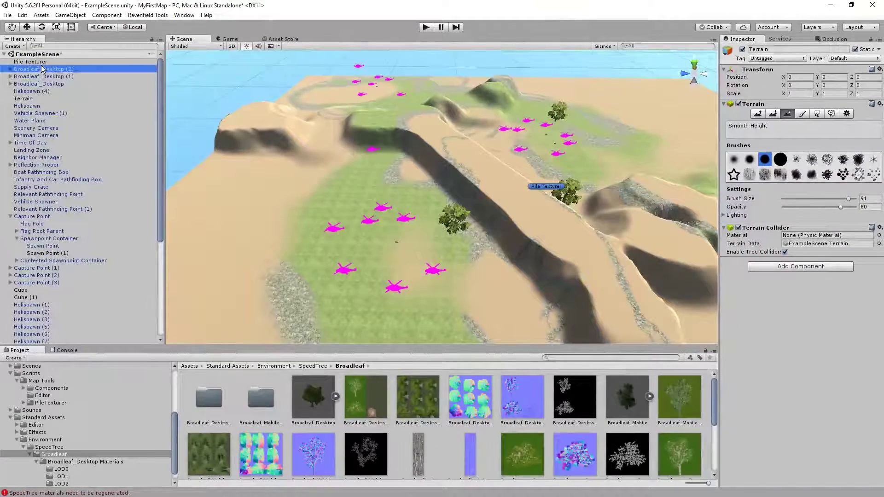
left_click(42, 63)
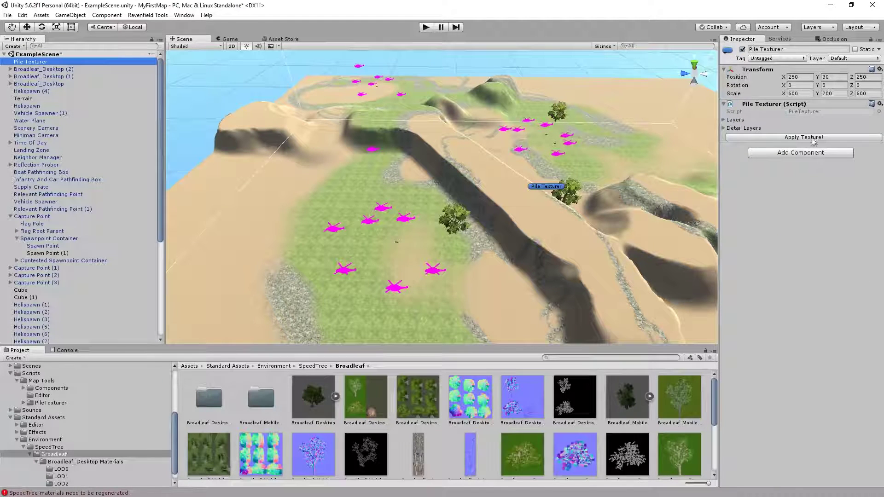
left_click(813, 138)
Step: Paint rocky patches onto the sand and around the far helicopter group
right_click_drag(498, 189, 654, 176)
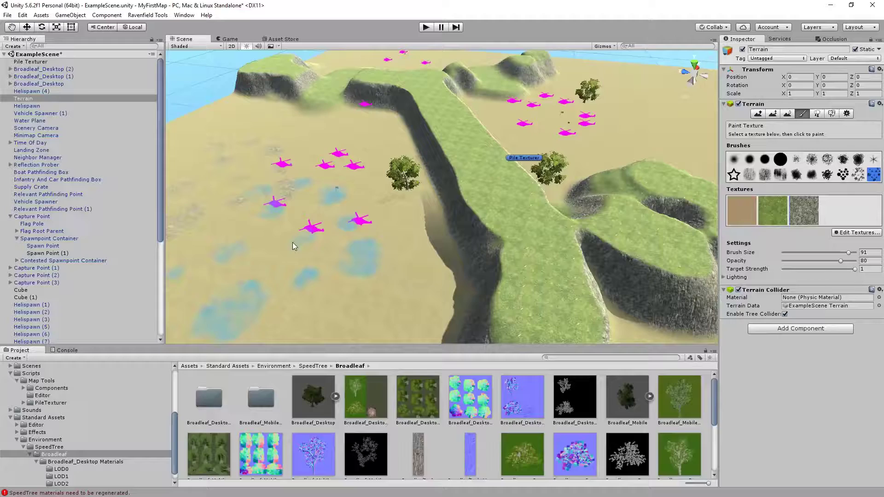
left_click_drag(293, 245, 305, 185)
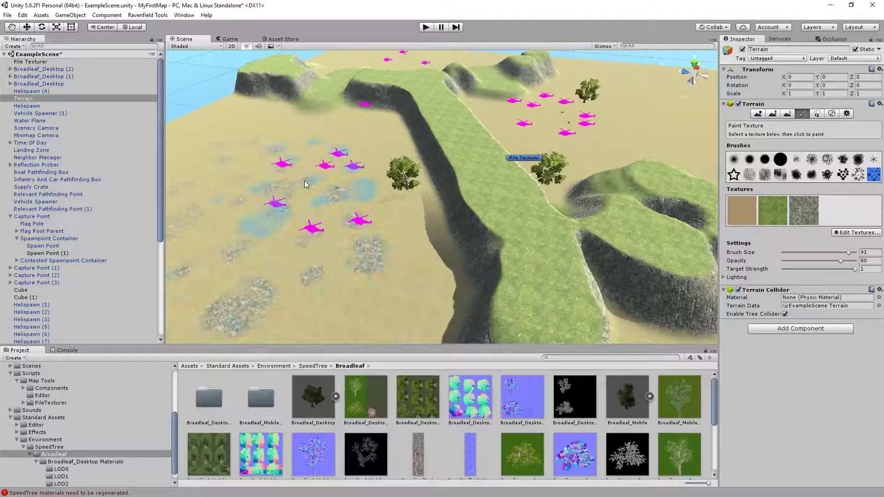
mouse_move(354, 230)
right_mouse_down()
mouse_move(391, 201)
mouse_move(391, 186)
mouse_move(371, 213)
right_mouse_up()
key("w")
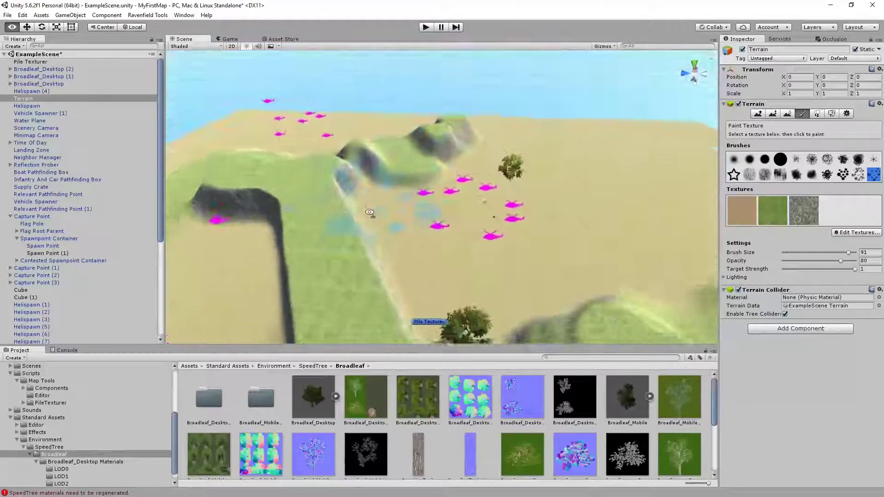
mouse_move(469, 258)
left_mouse_down()
mouse_move(543, 279)
mouse_move(579, 240)
left_mouse_up()
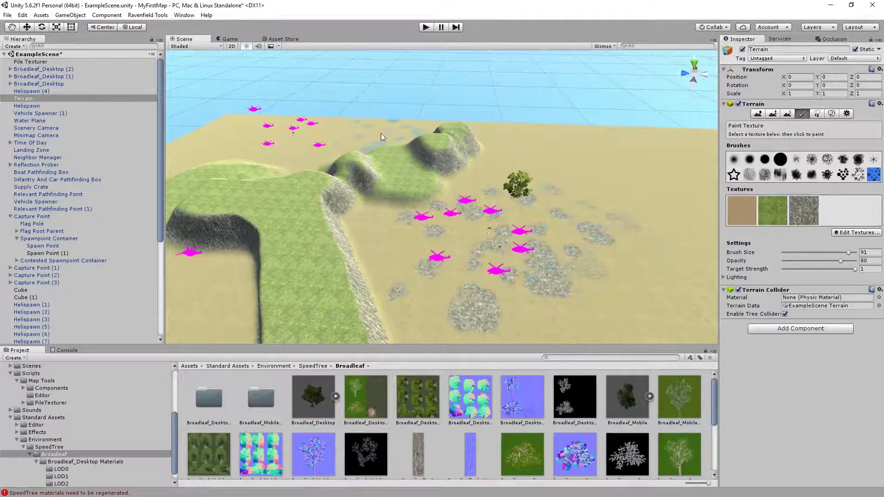
Step: Paint rocky patches around another helicopter group
mouse_move(336, 139)
right_mouse_down()
mouse_move(498, 179)
mouse_move(563, 178)
right_mouse_up()
key("w")
left_click_drag(562, 178, 513, 237)
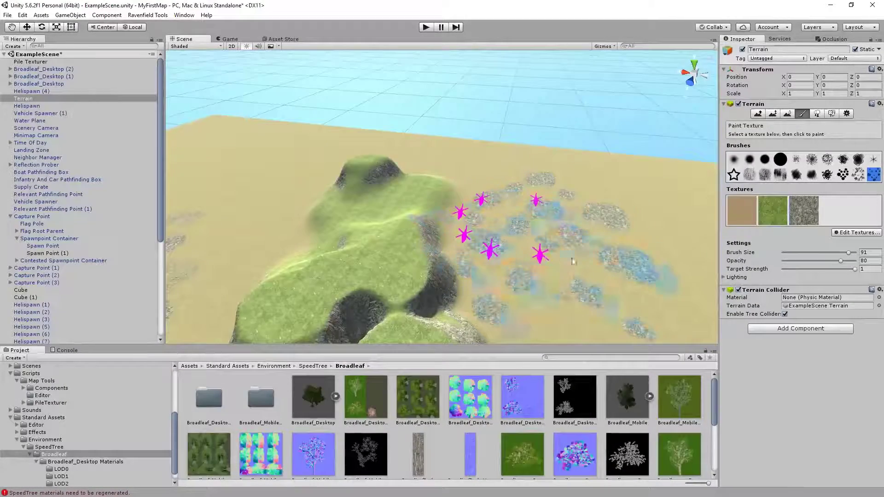